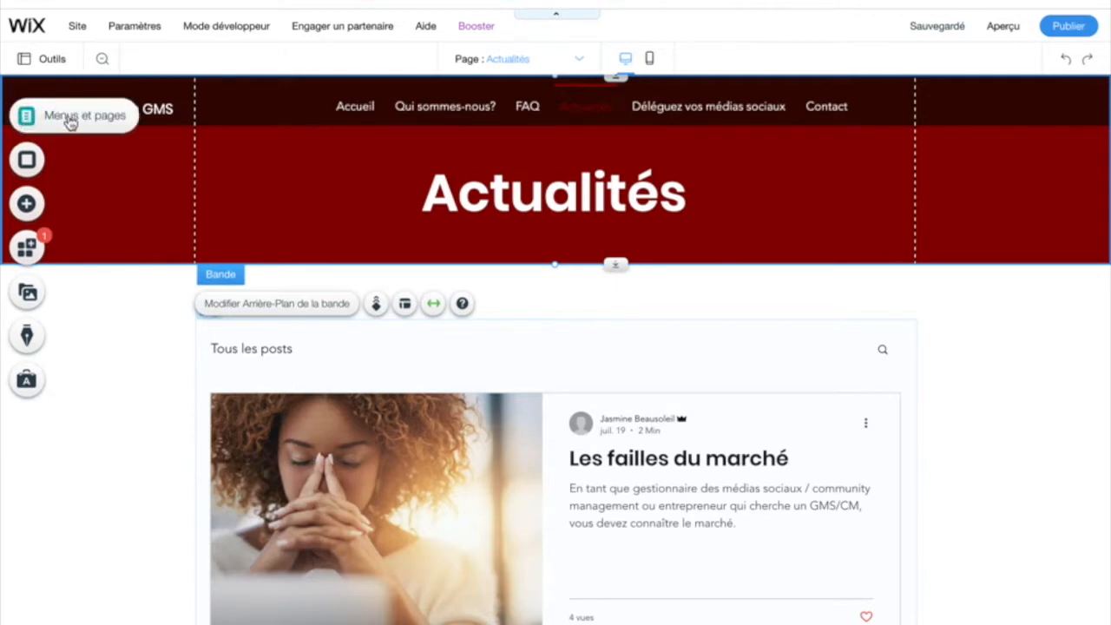
- Open the social network sharing settings of the Accueil page from the site's page list and review its preview
left_click(70, 123)
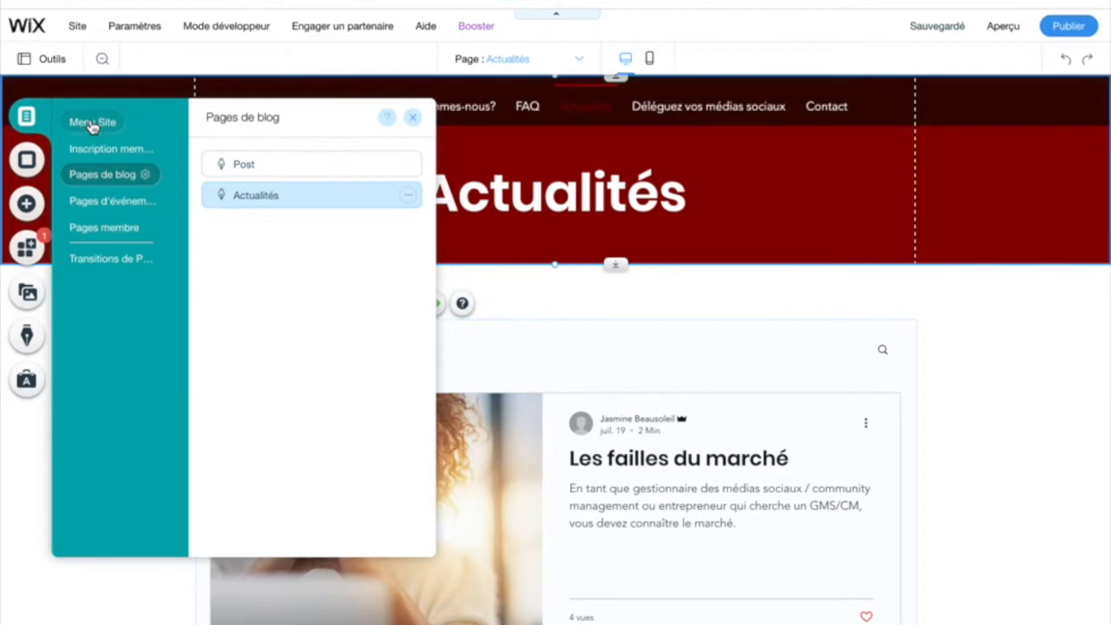
left_click(92, 124)
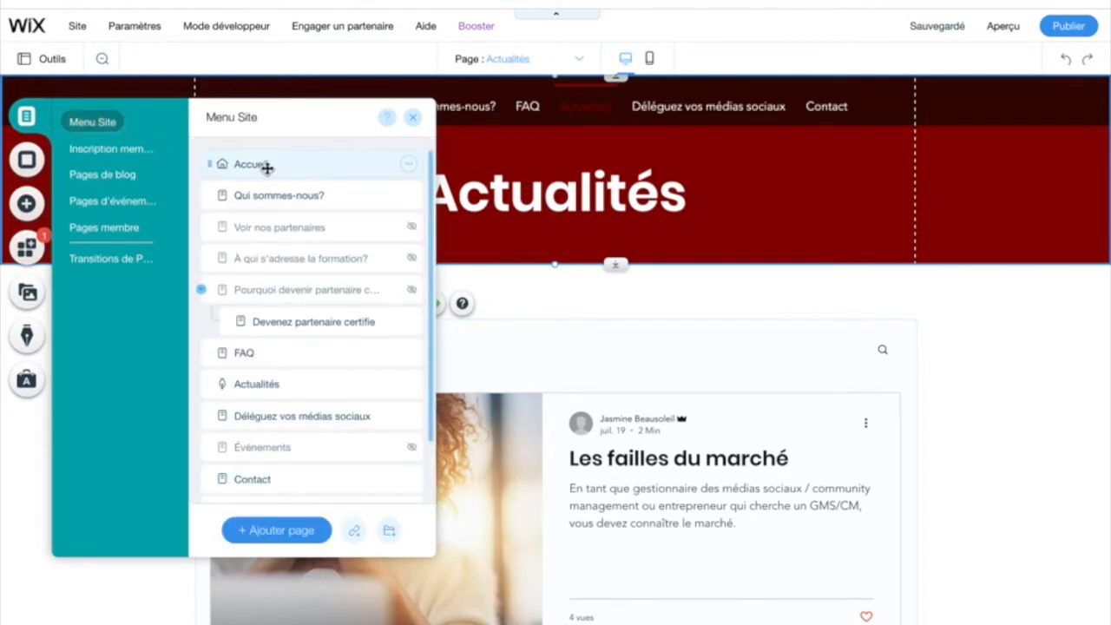
left_click(408, 165)
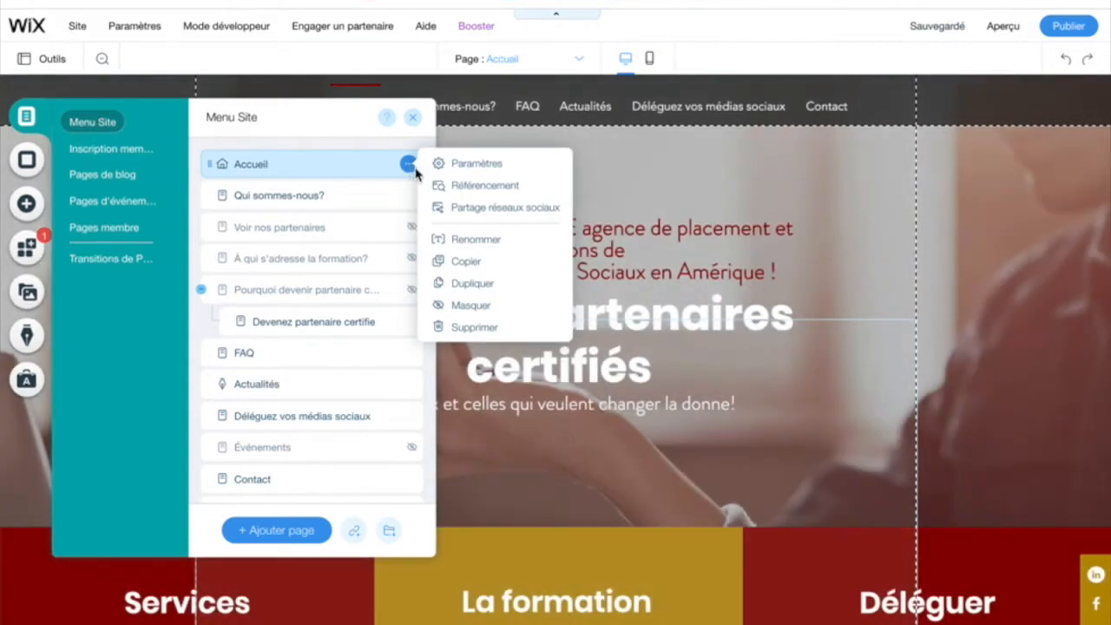
left_click(491, 212)
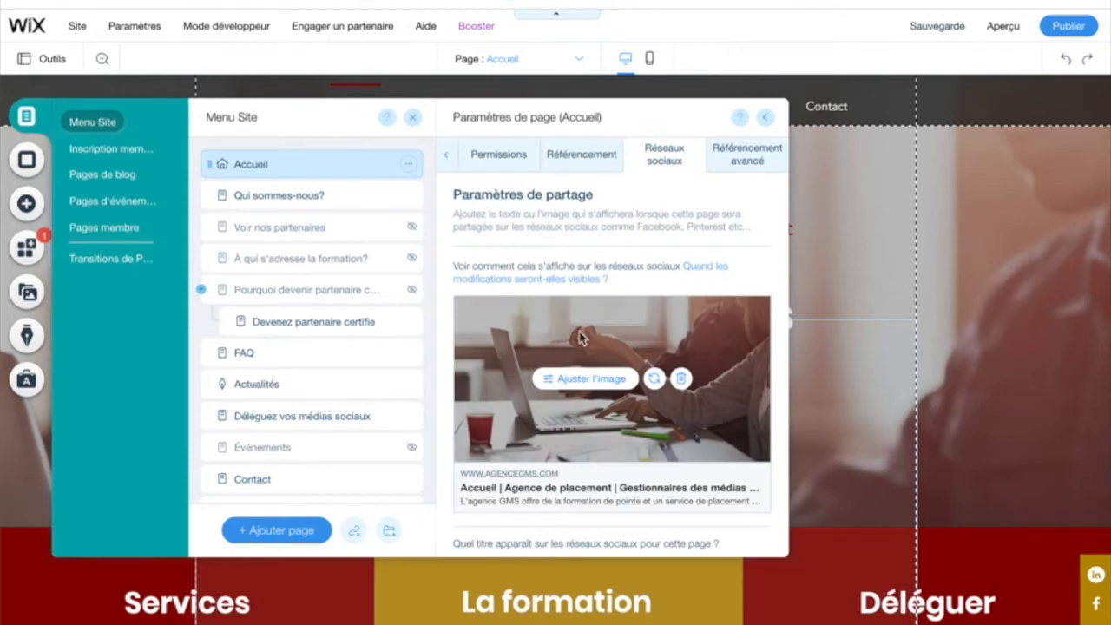
scroll(580, 336, "down", 2)
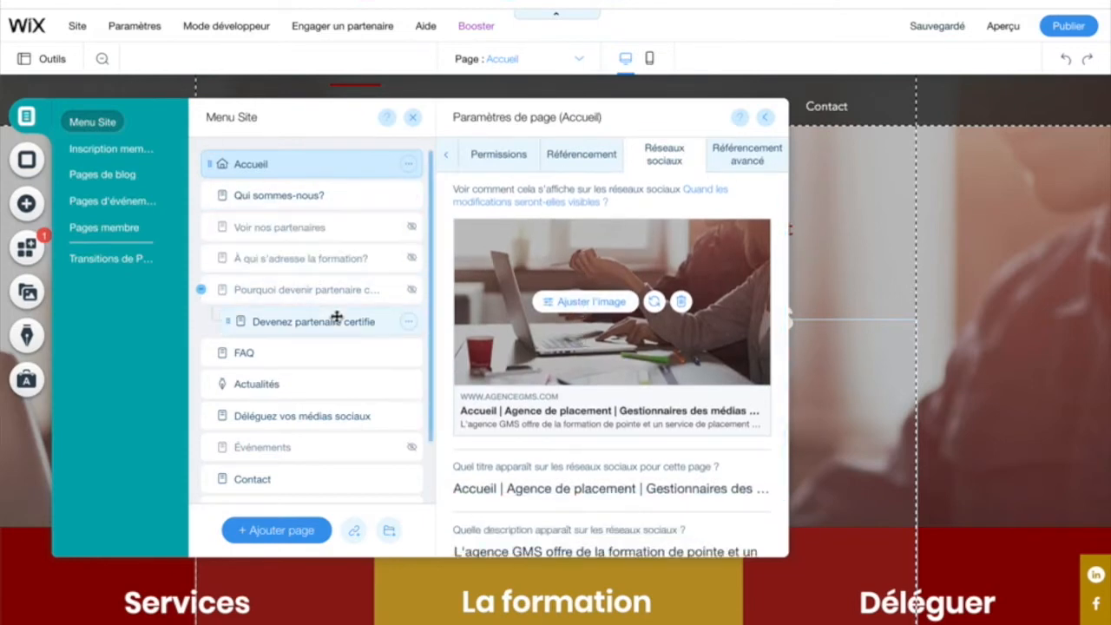
- Open the social network sharing settings of the Déléguez vos médias sociaux page to view its preview
scroll(336, 316, "down", 2)
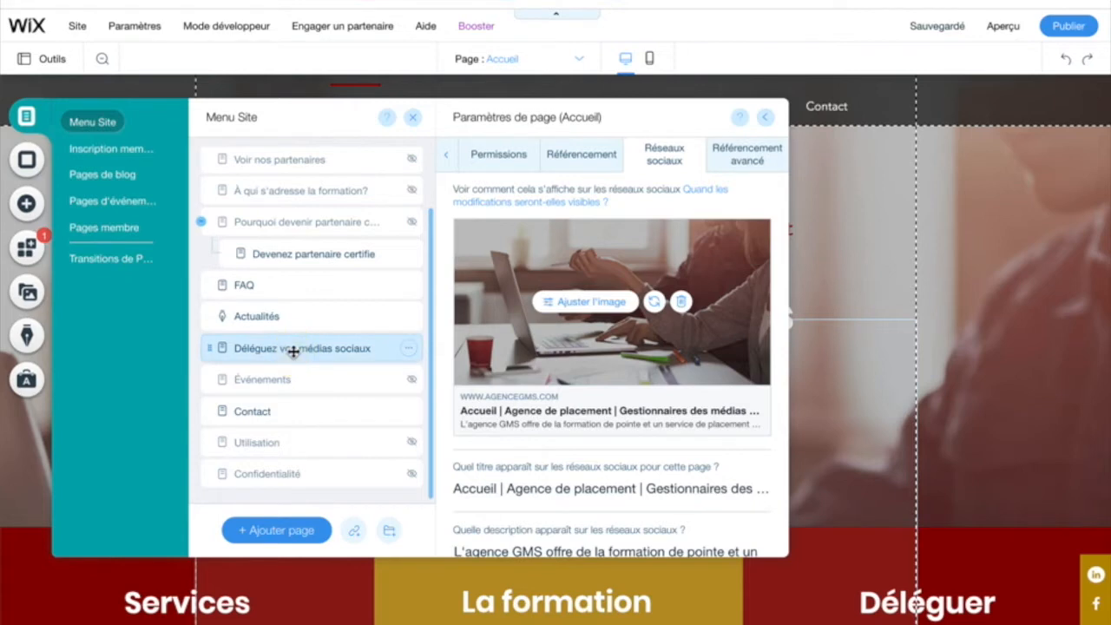
left_click(408, 349)
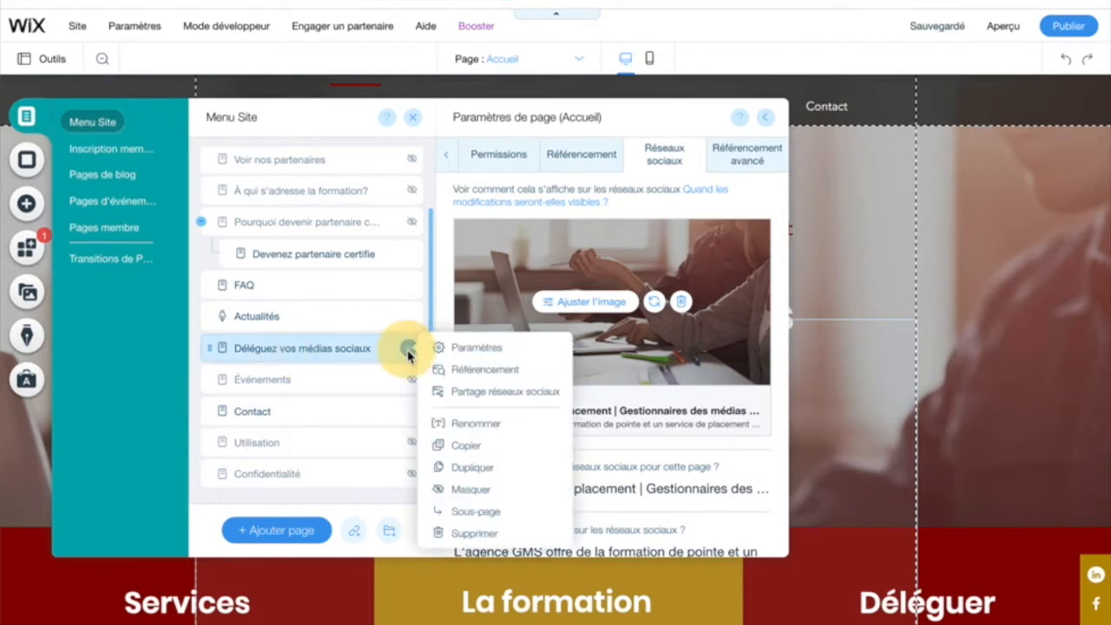
left_click(475, 393)
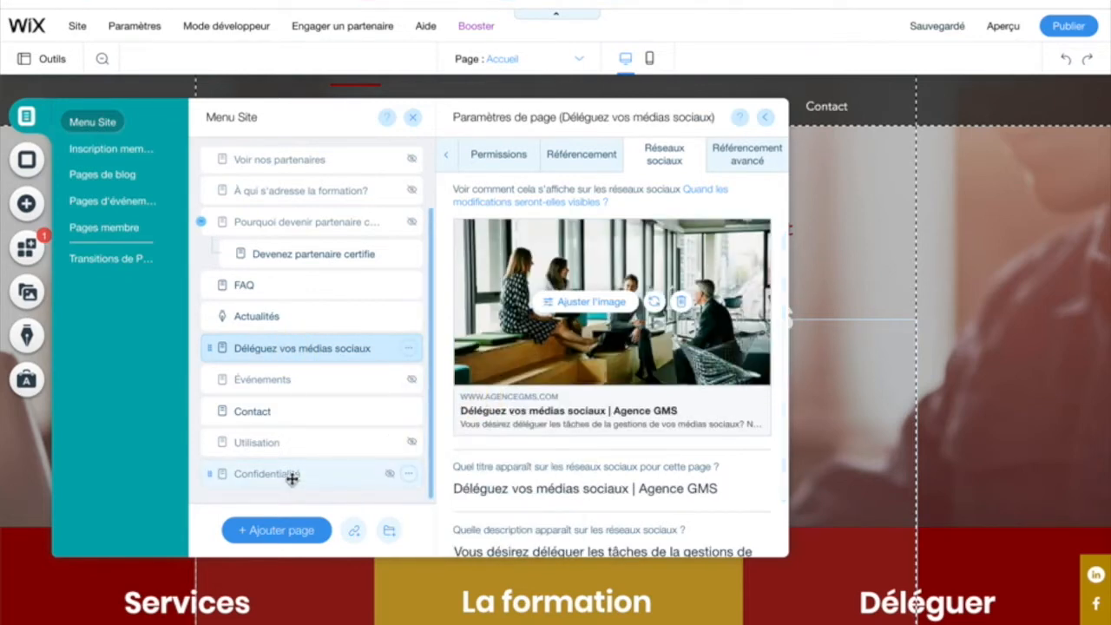
- In the Utilisation page's social sharing settings, add the site photo of a phone photographing food as the share image
left_click(408, 444)
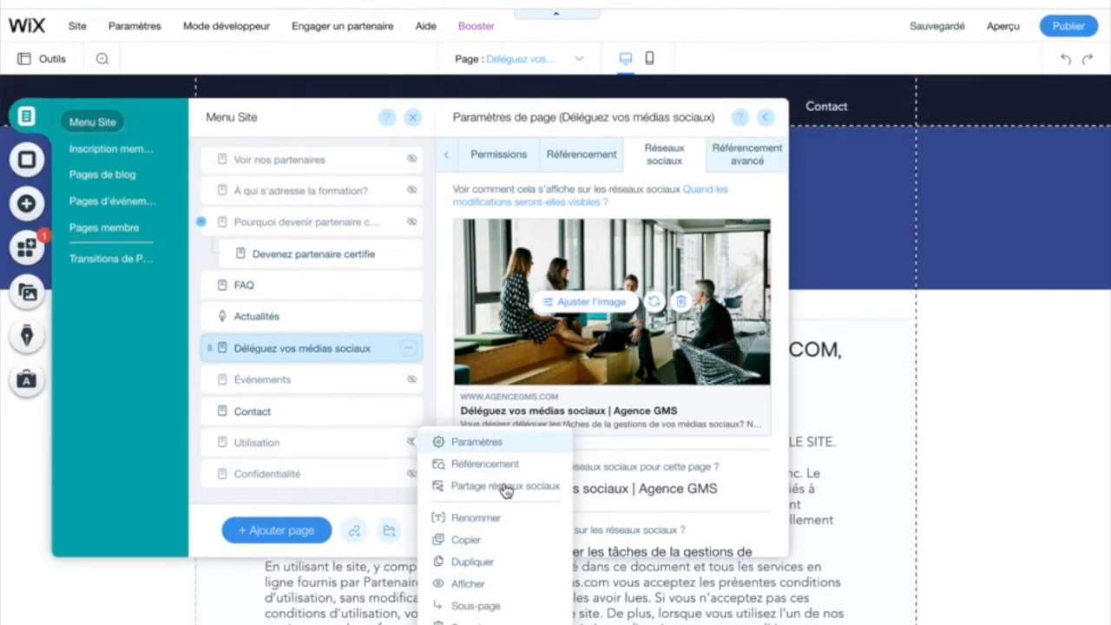
left_click(503, 487)
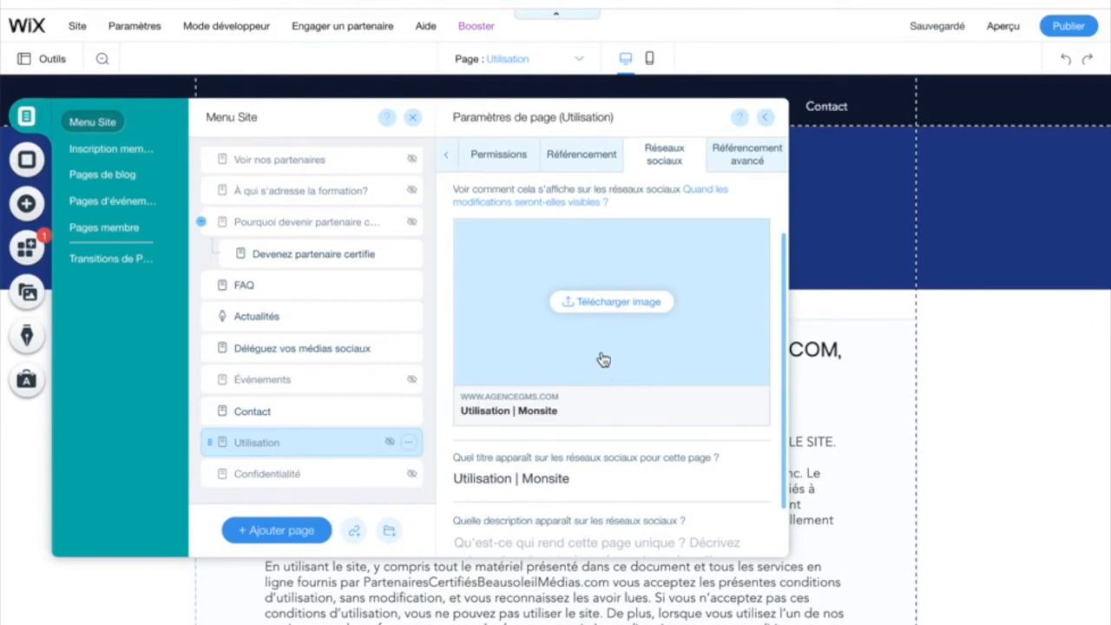
left_click(611, 309)
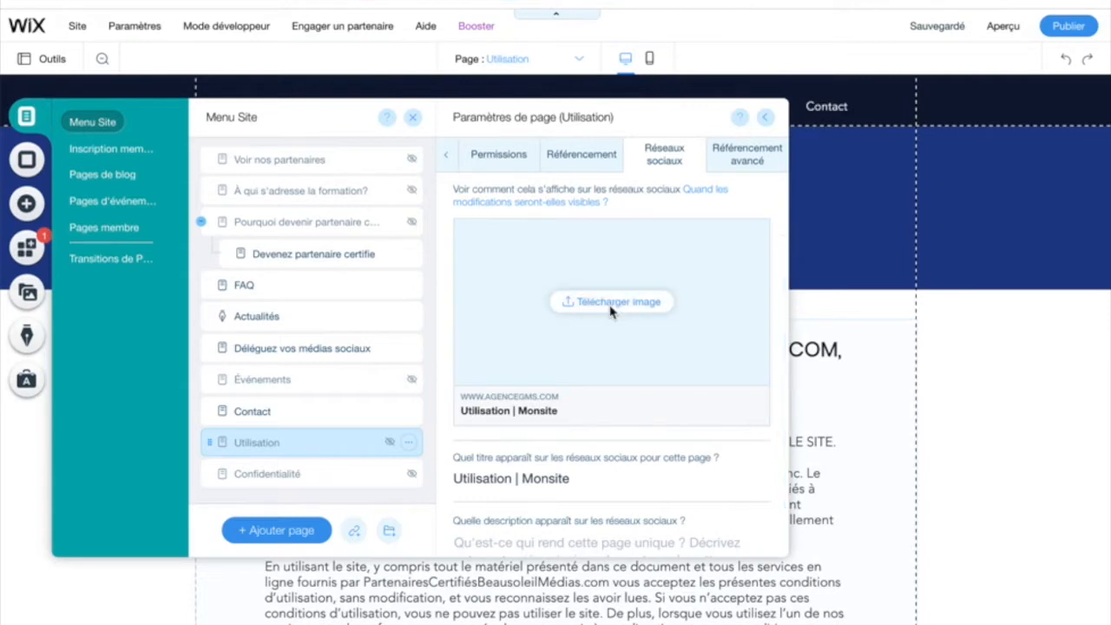
left_click(586, 298)
left_click(597, 307)
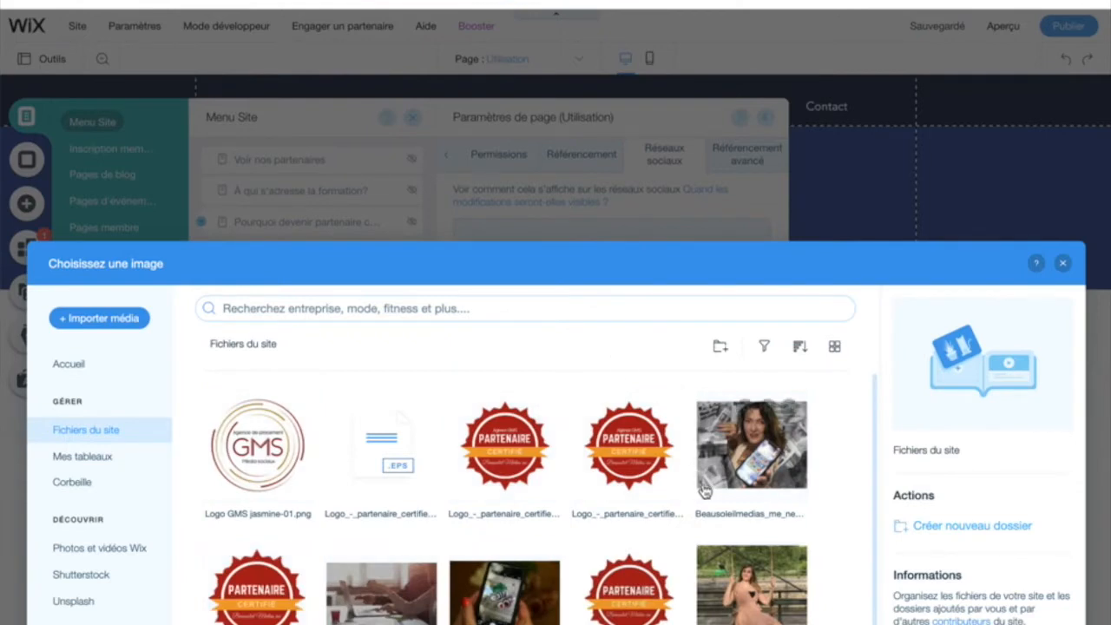
left_click(776, 473)
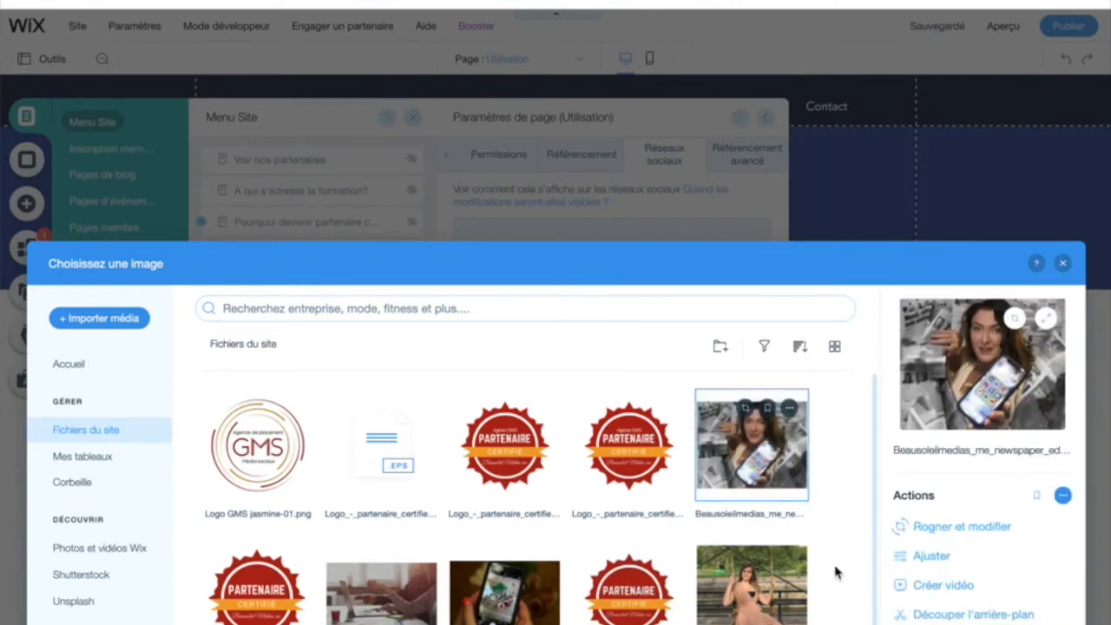
left_click(525, 598)
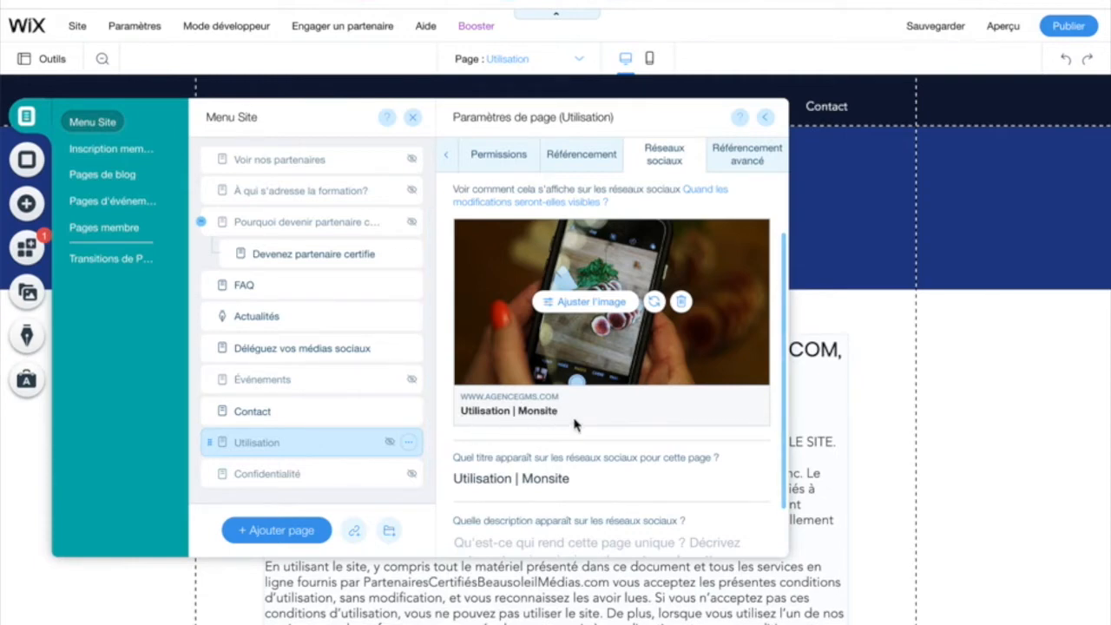
- Change the Utilisation page's social sharing title to "Code Utilisation | Agence GMS"
left_click(587, 478)
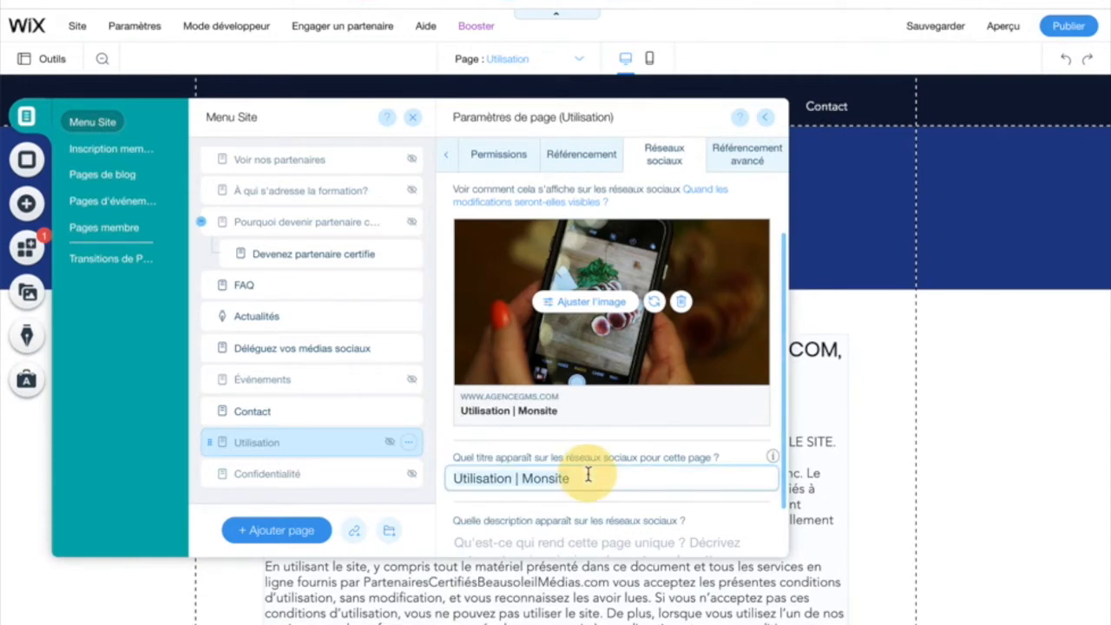
left_click(510, 479)
left_click(455, 485)
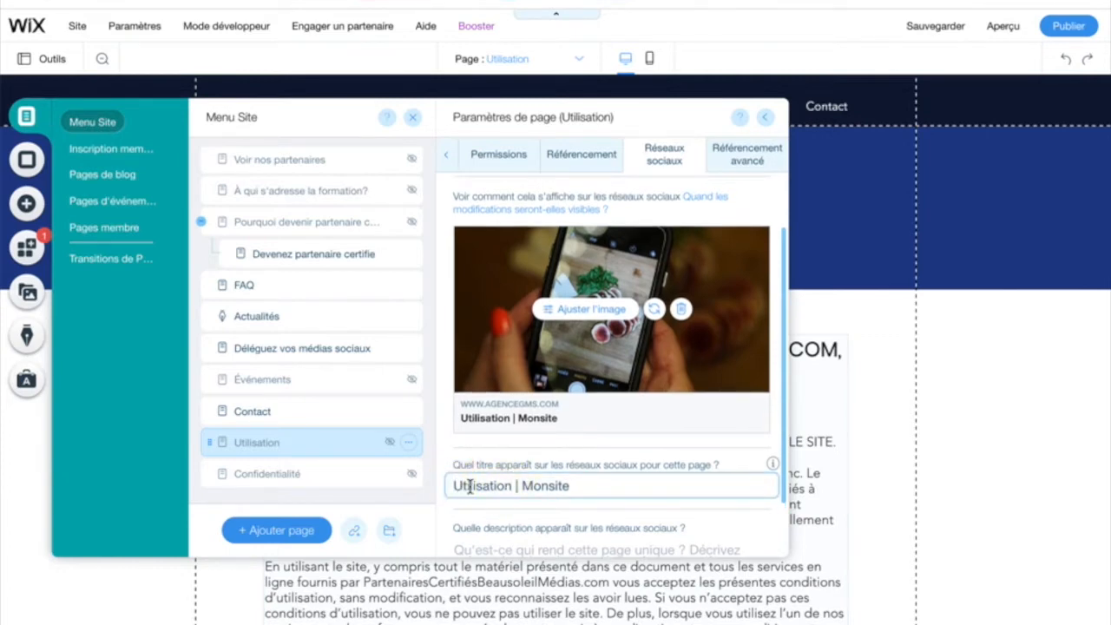
type("code")
key("BackSpace")
key("BackSpace")
key("BackSpace")
key("BackSpace")
key("BackSpace")
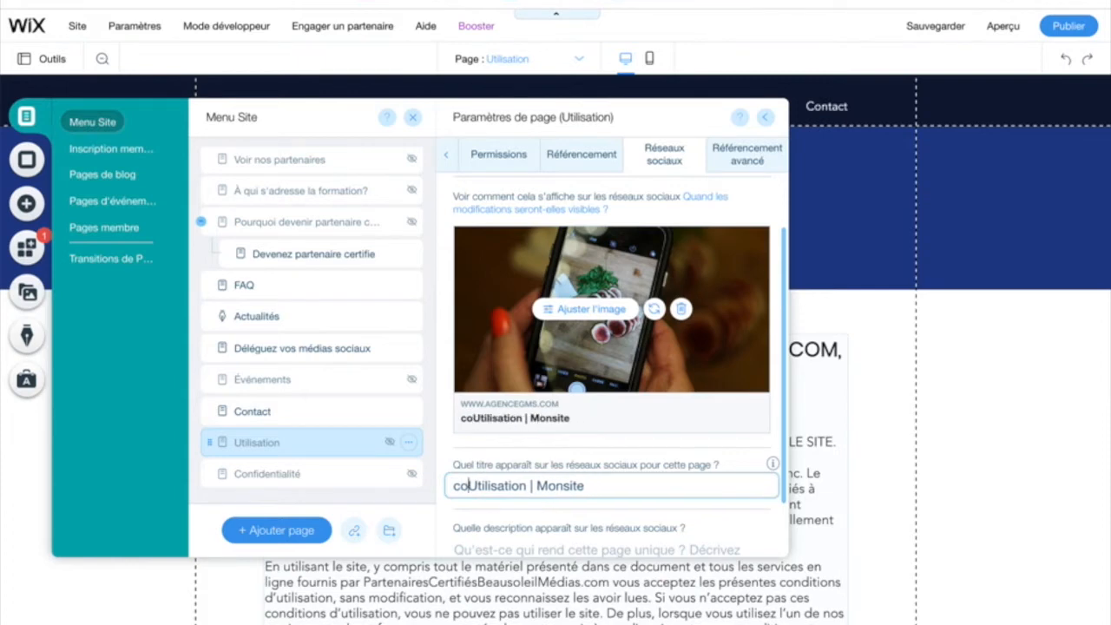
type("Code")
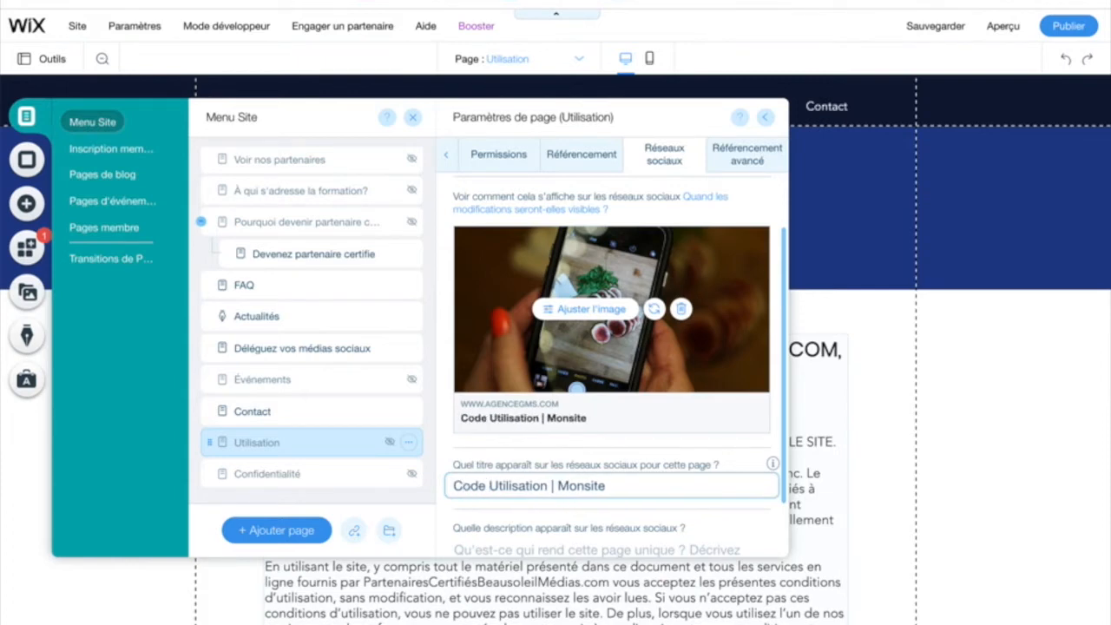
left_click_drag(610, 486, 557, 485)
type("Age")
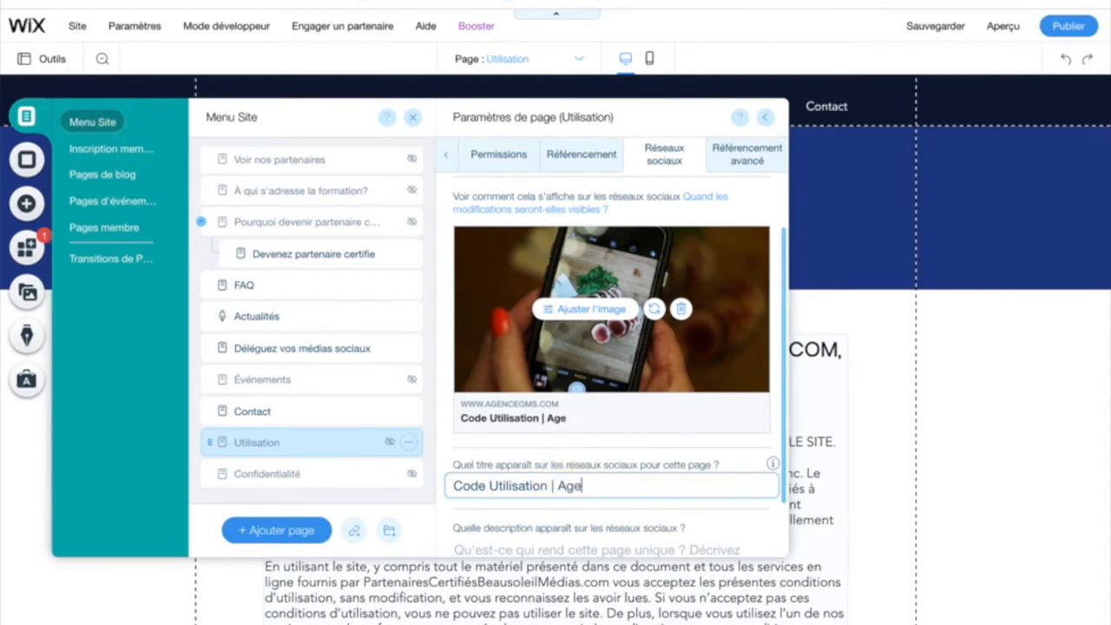
type("nce GMS")
- Enter "Voici où vous trouverez les codes d'utilisations de notre site." as the Utilisation page's social description and check the sharing preview
scroll(627, 484, "down", 1)
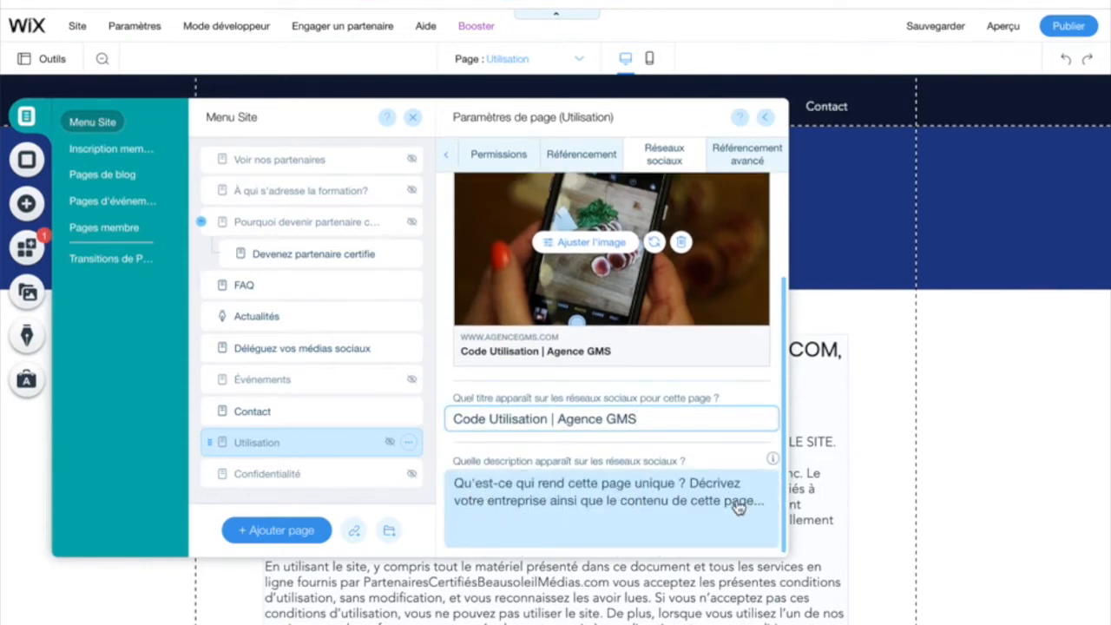
left_click(665, 509)
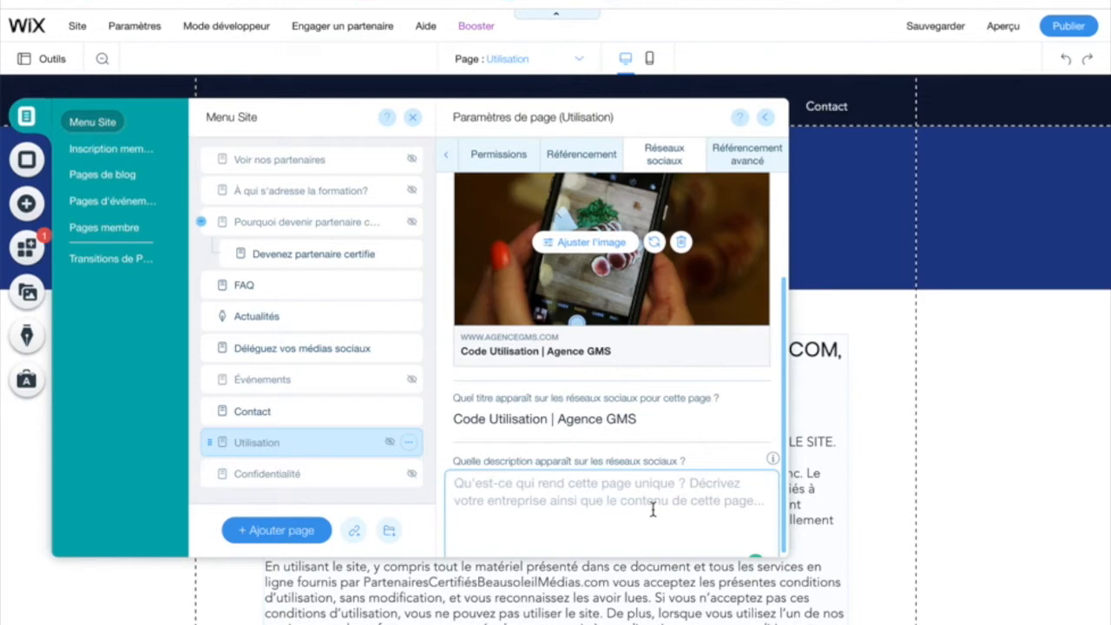
type("Voici où ")
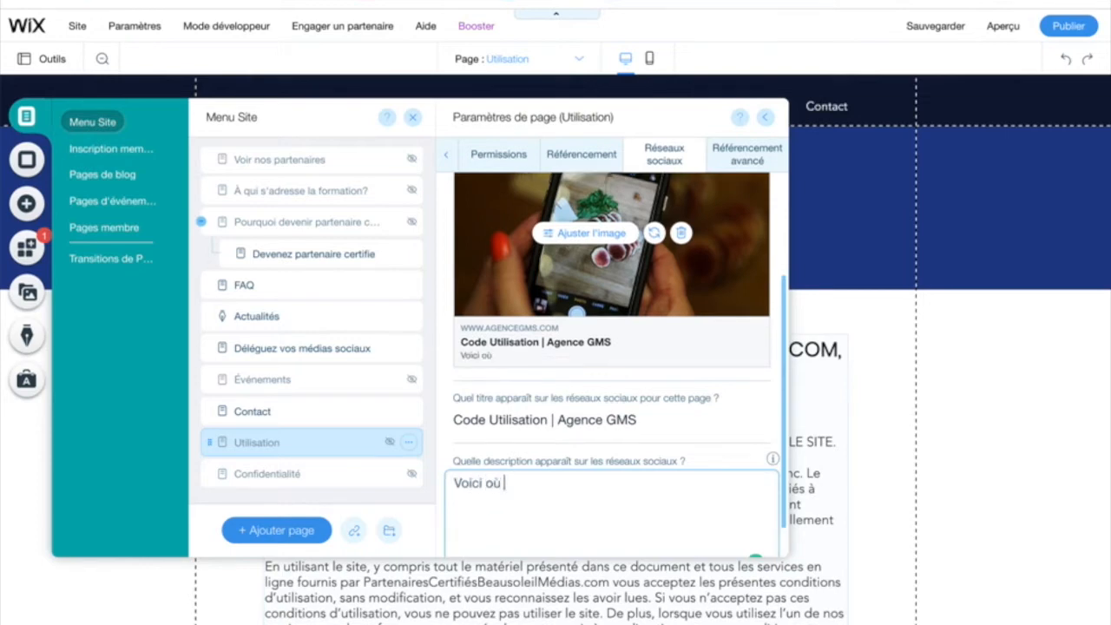
type("vous trouverez les")
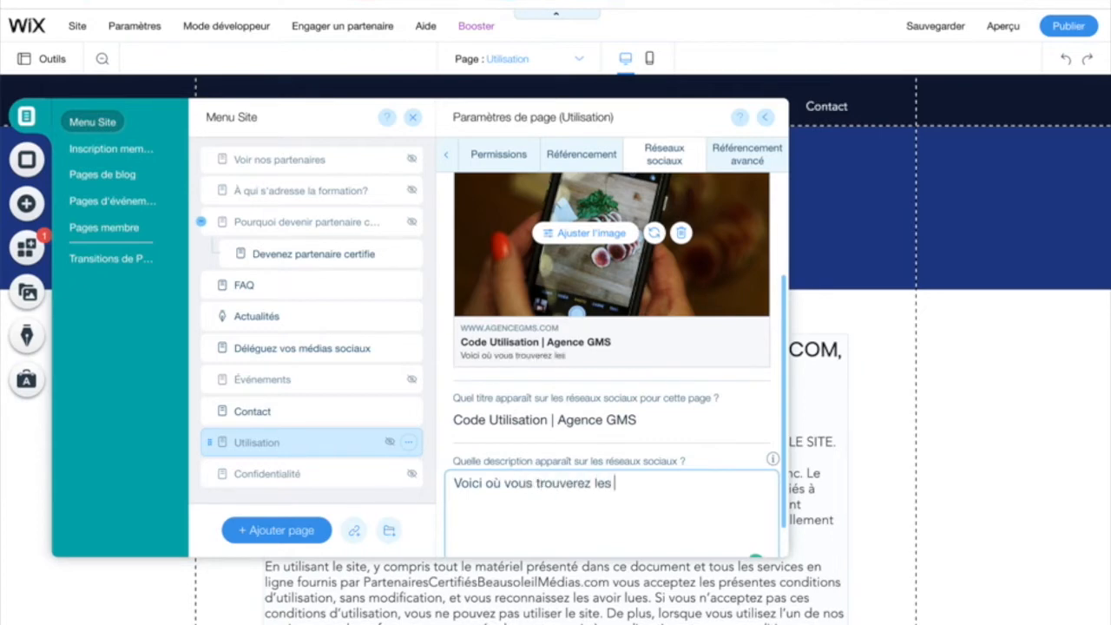
key("BackSpace")
key("BackSpace")
type("s codes d'utilis")
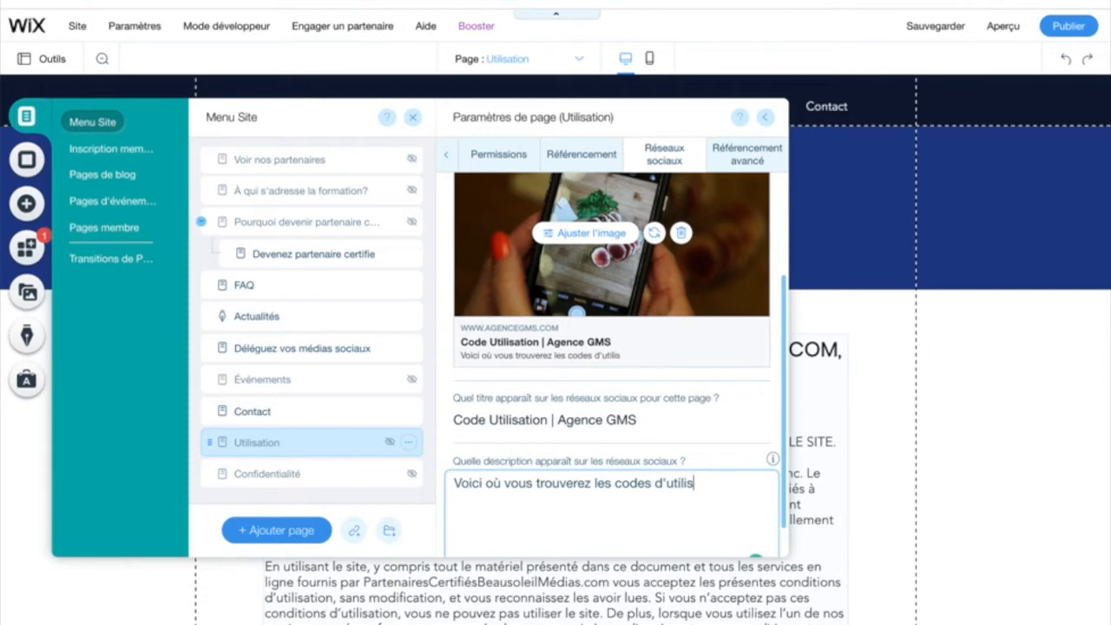
type("ations de notre ")
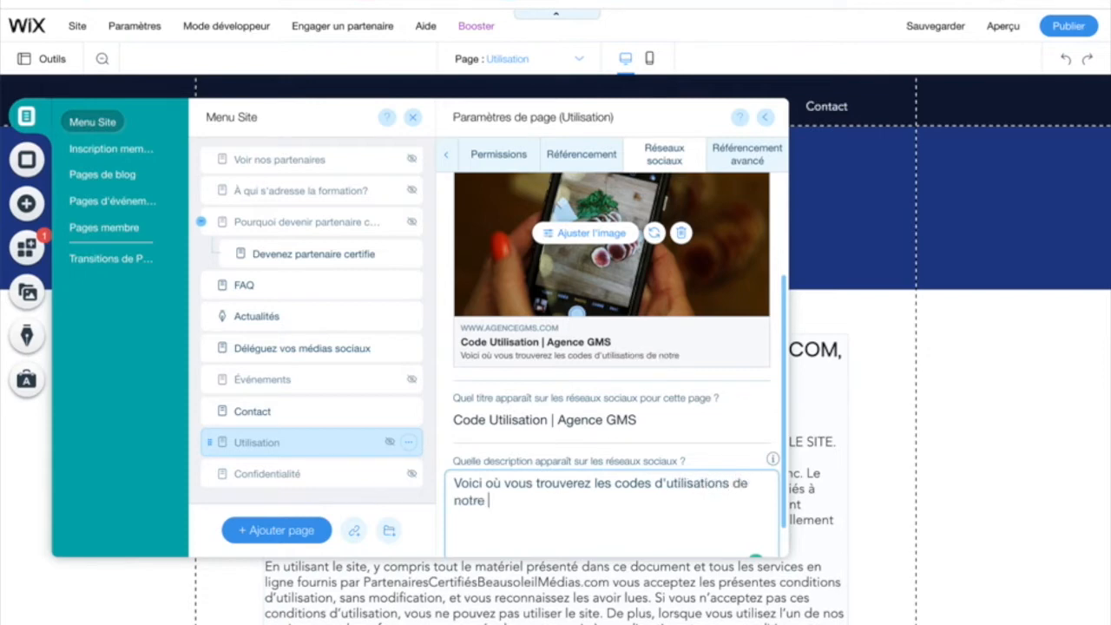
type("site.")
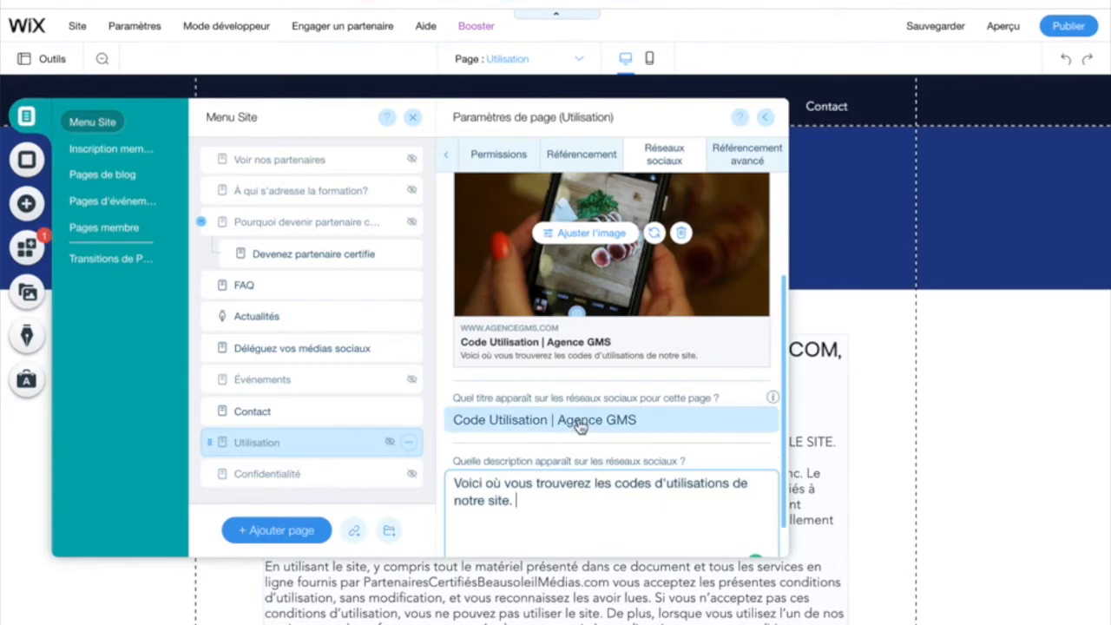
scroll(582, 423, "down", 1)
scroll(582, 425, "up", 3)
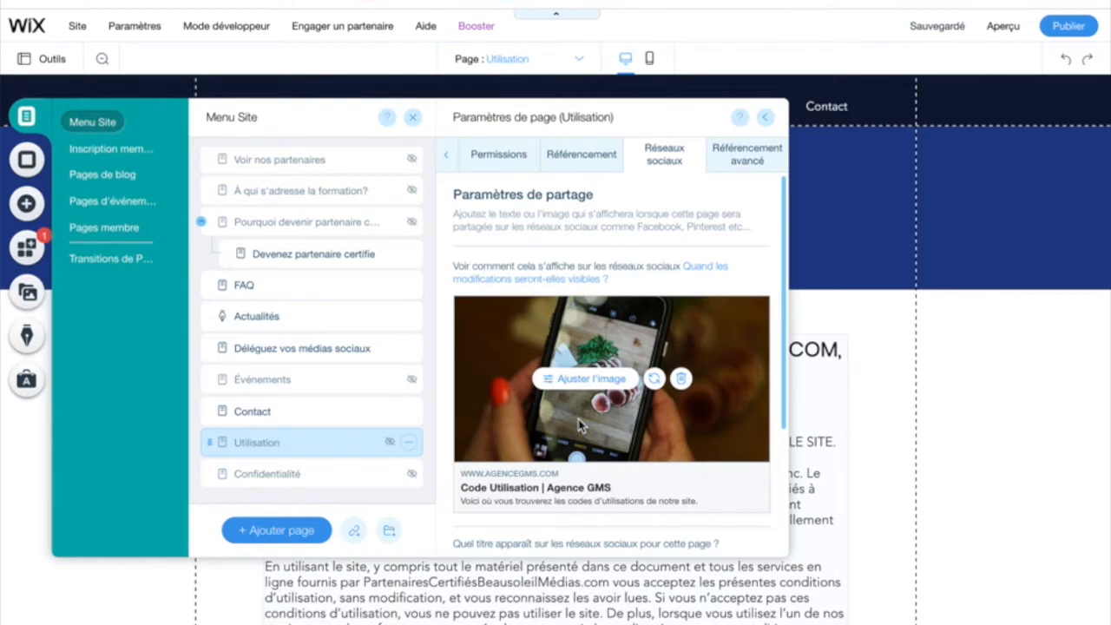
scroll(648, 322, "down", 2)
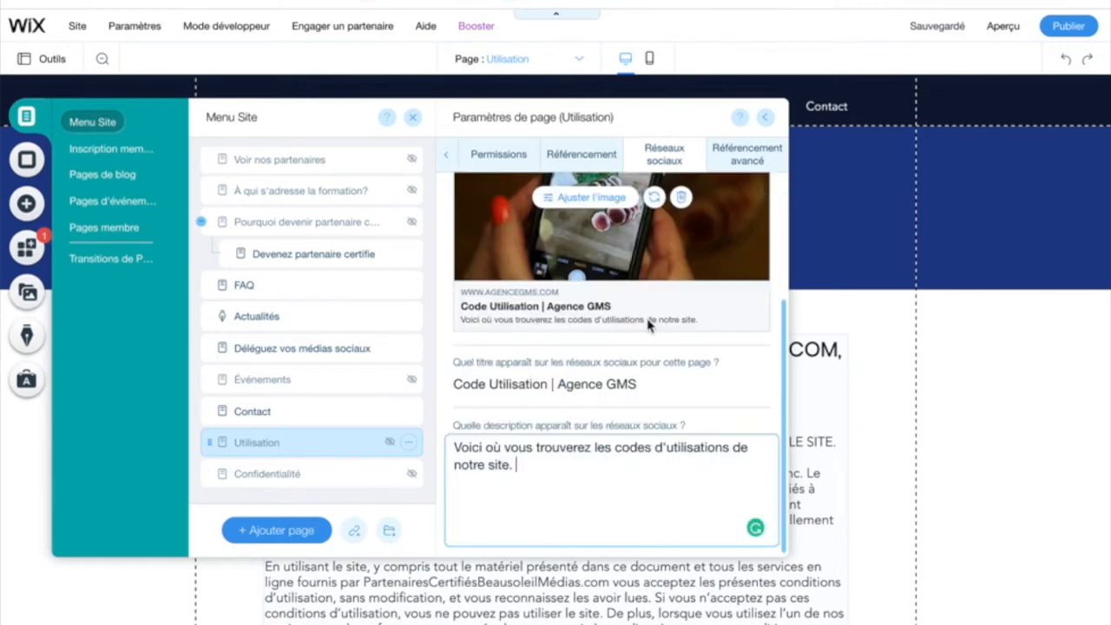
- Examine the sharing image, title and description of the Contact page and the Déléguez vos médias sociaux page
left_click(277, 414)
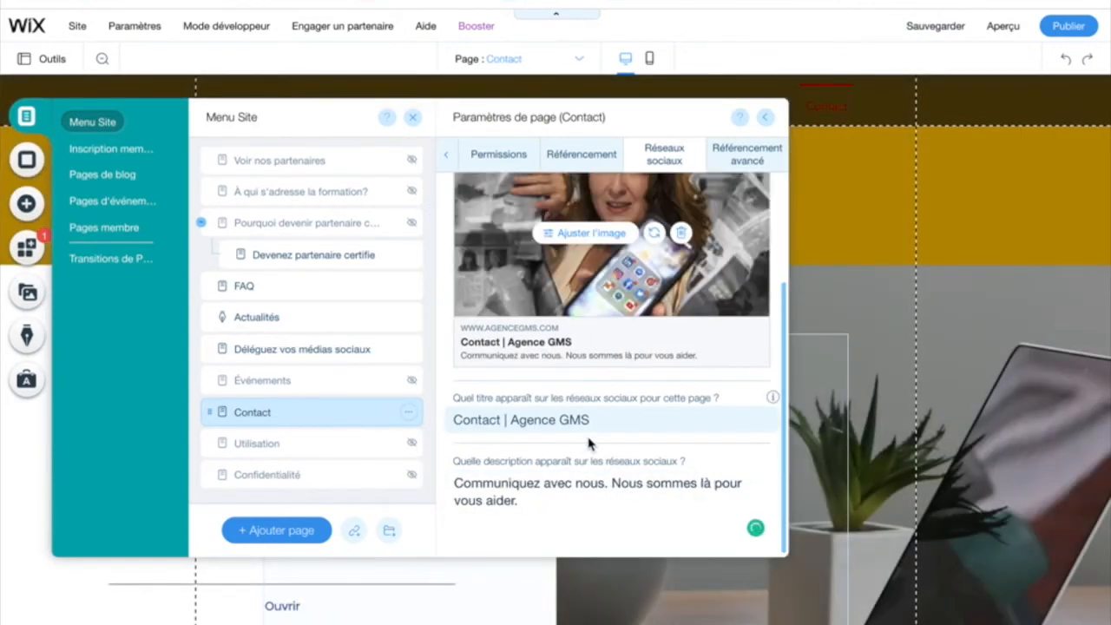
scroll(595, 405, "up", 2)
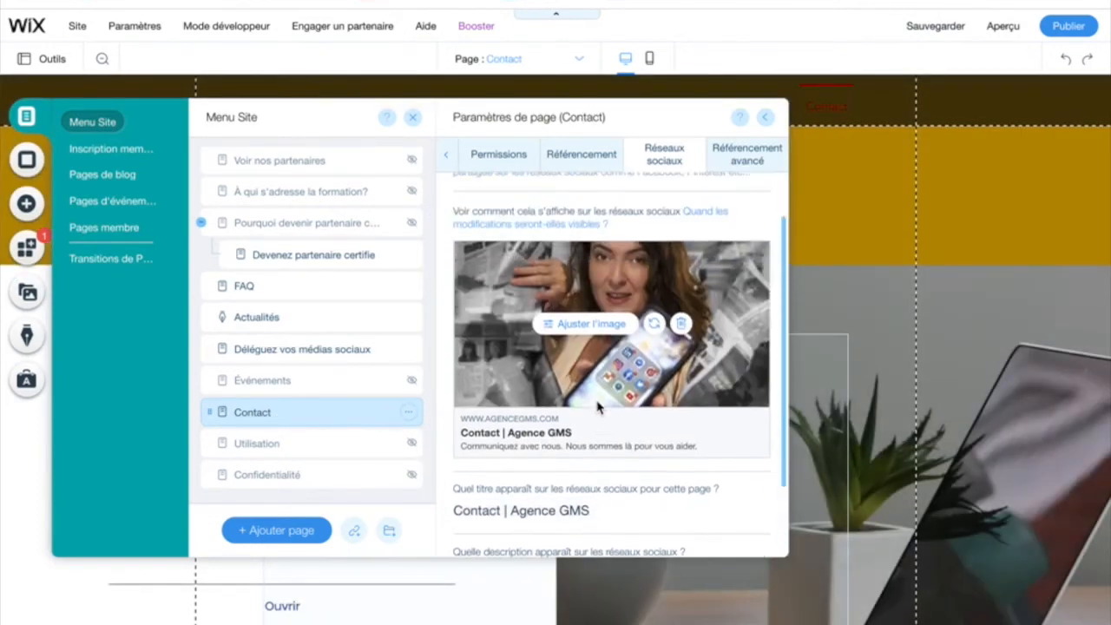
scroll(597, 406, "up", 1)
scroll(597, 406, "down", 3)
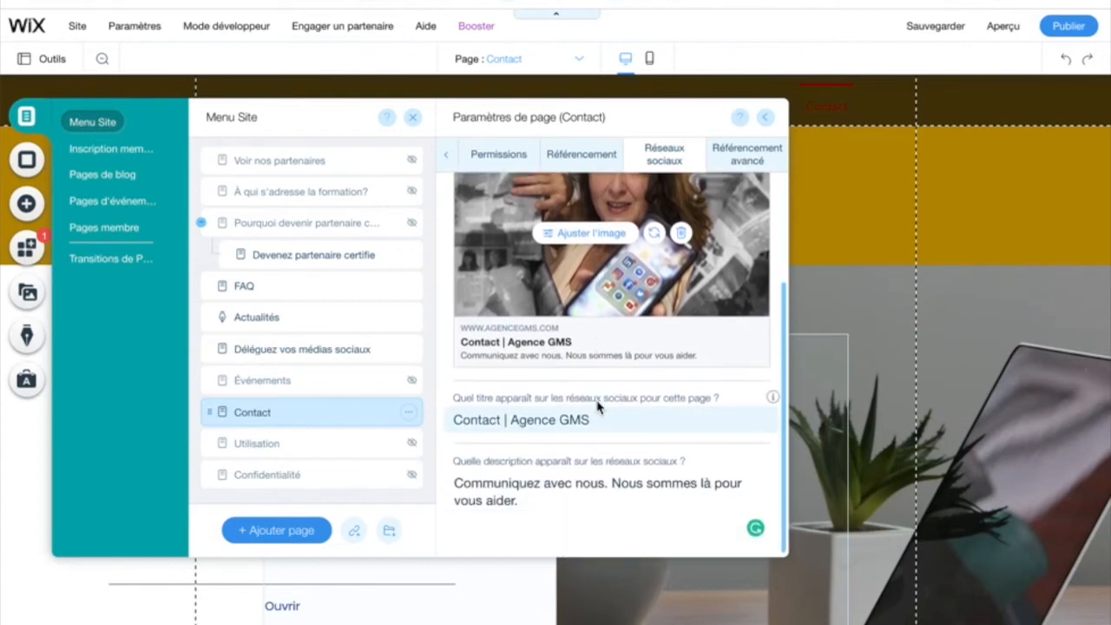
scroll(596, 406, "up", 3)
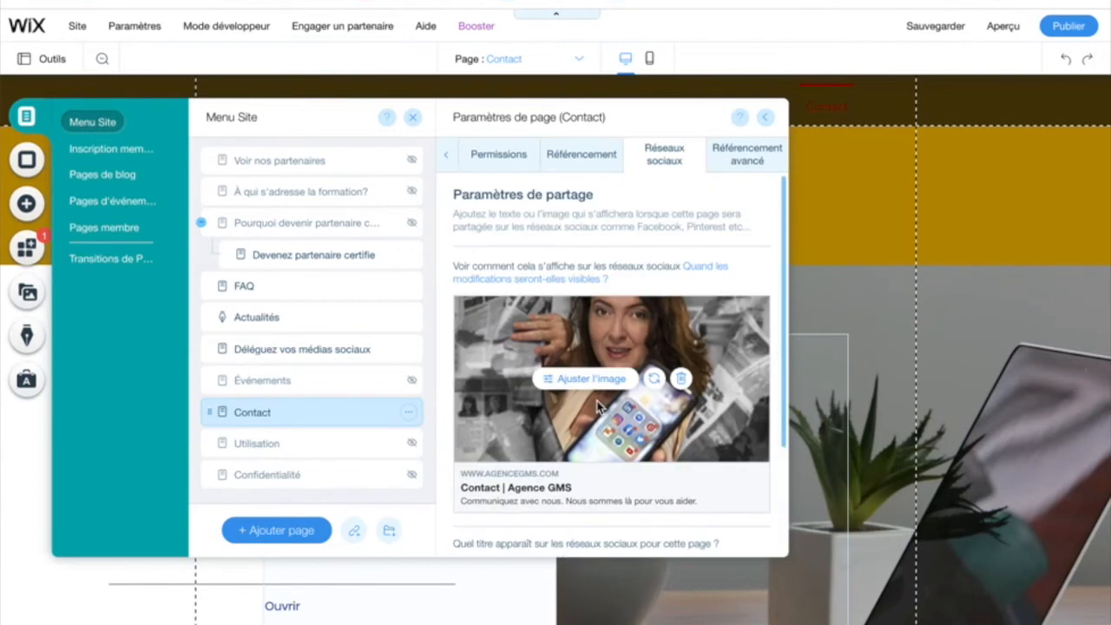
left_click(267, 352)
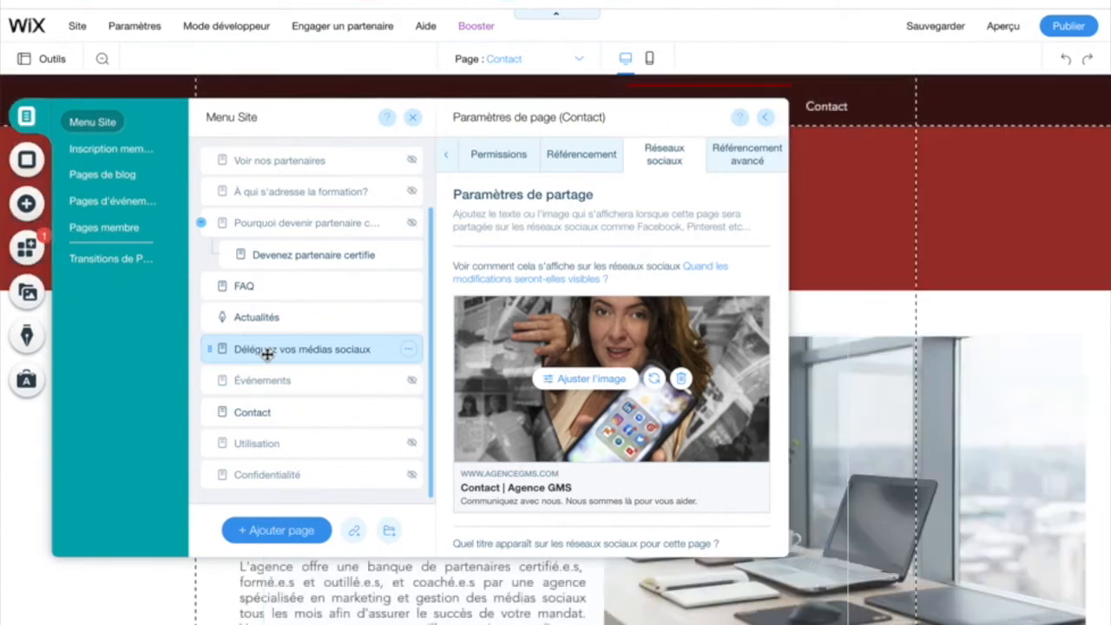
scroll(688, 373, "down", 3)
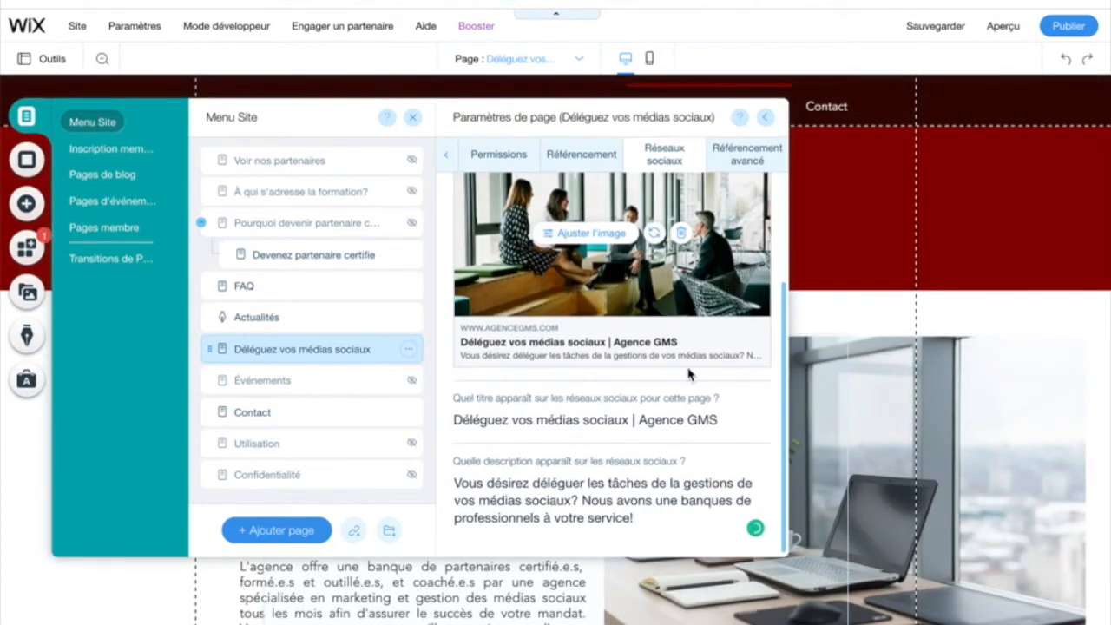
scroll(688, 373, "up", 3)
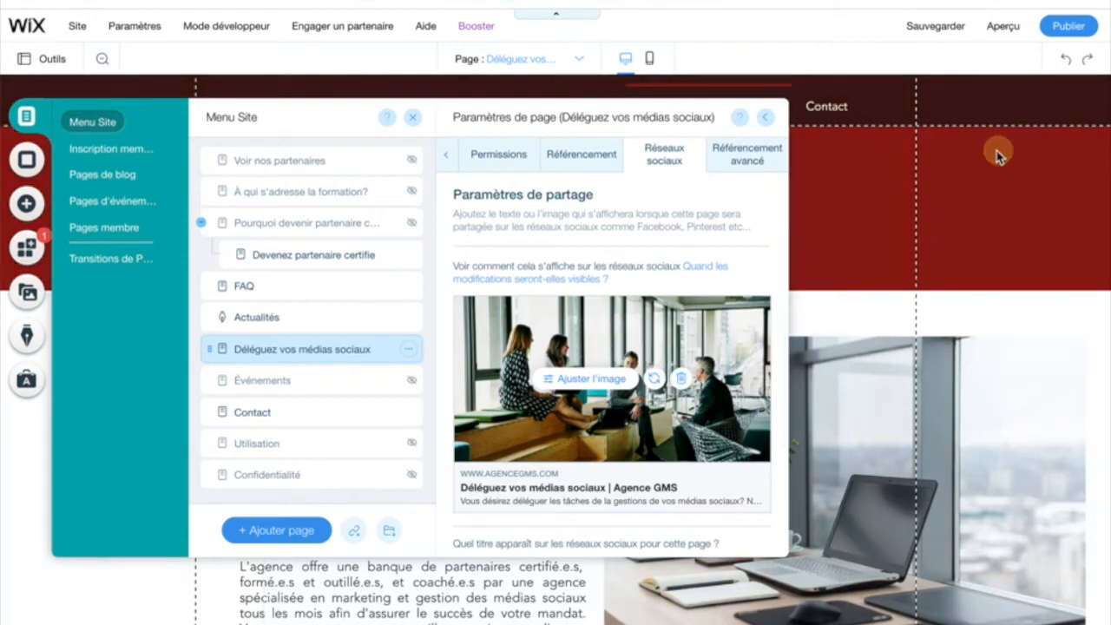
- Leave the page settings, publish the site and dismiss the publication confirmation
left_click(994, 151)
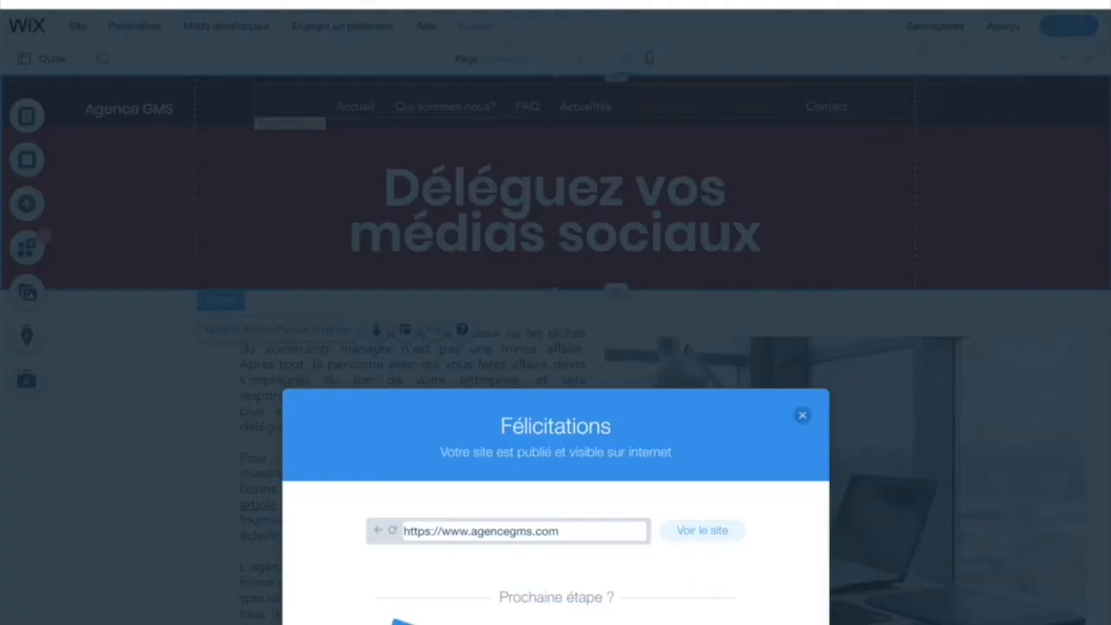
left_click(801, 414)
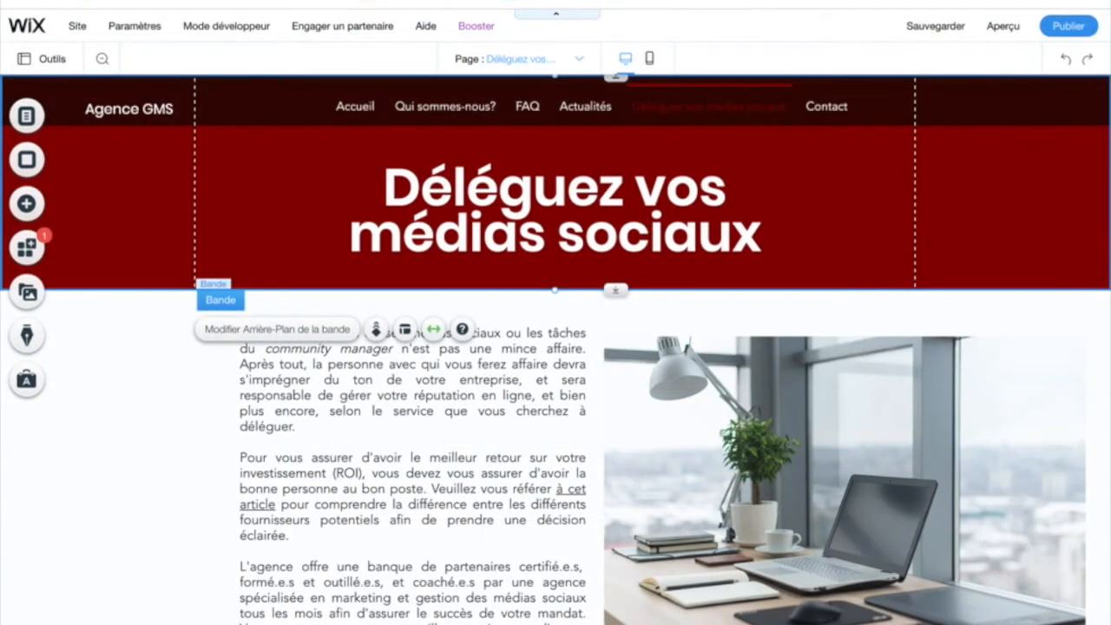